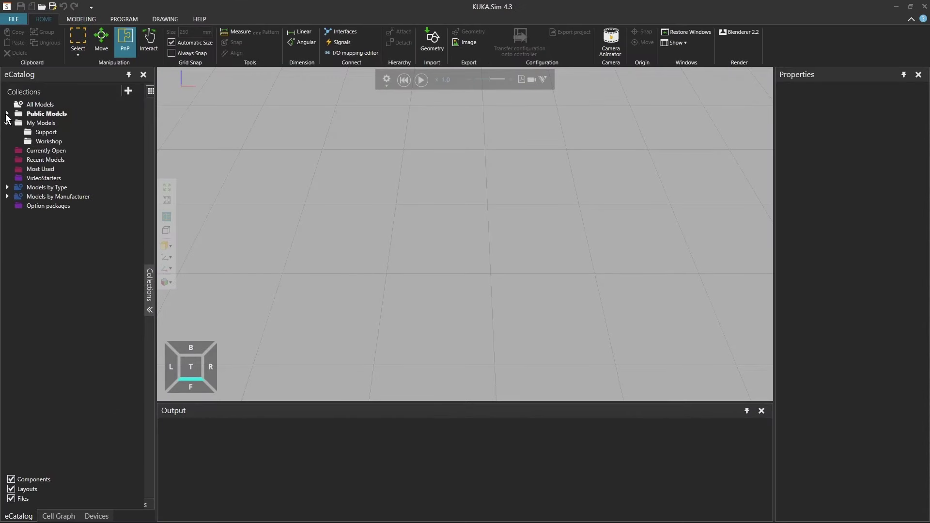
In eCatalog, browse Public Models > KUKA.Sim Library 4.3 > Tutorials > Section_20_Cell_Building to Section_20_Component.
left_click(6, 114)
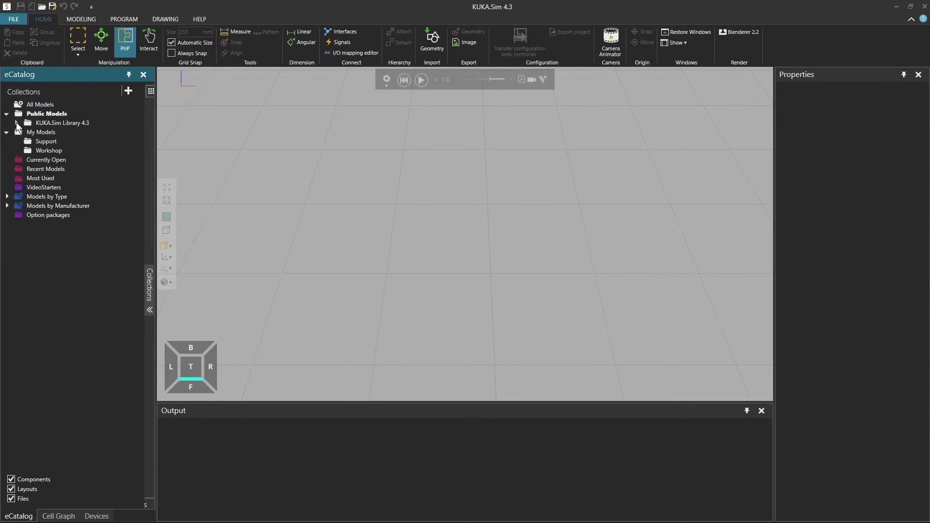
left_click(16, 124)
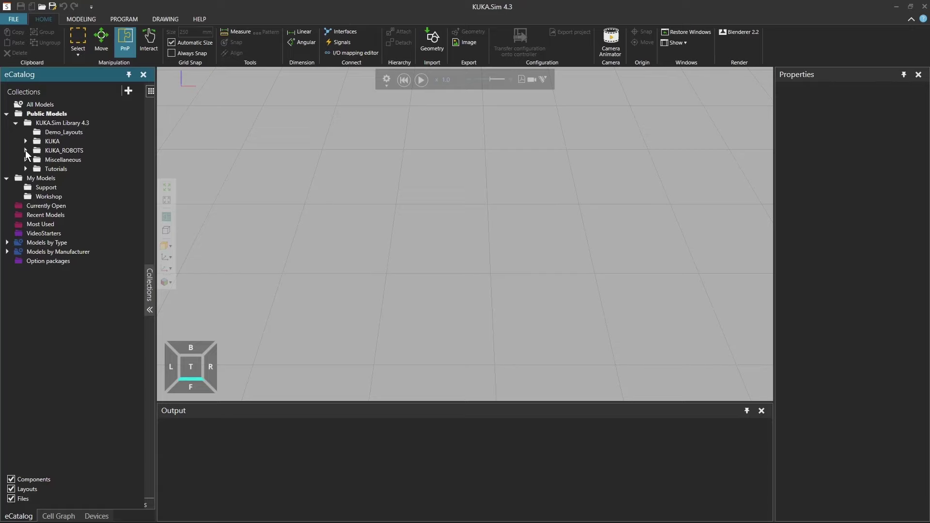
left_click(25, 169)
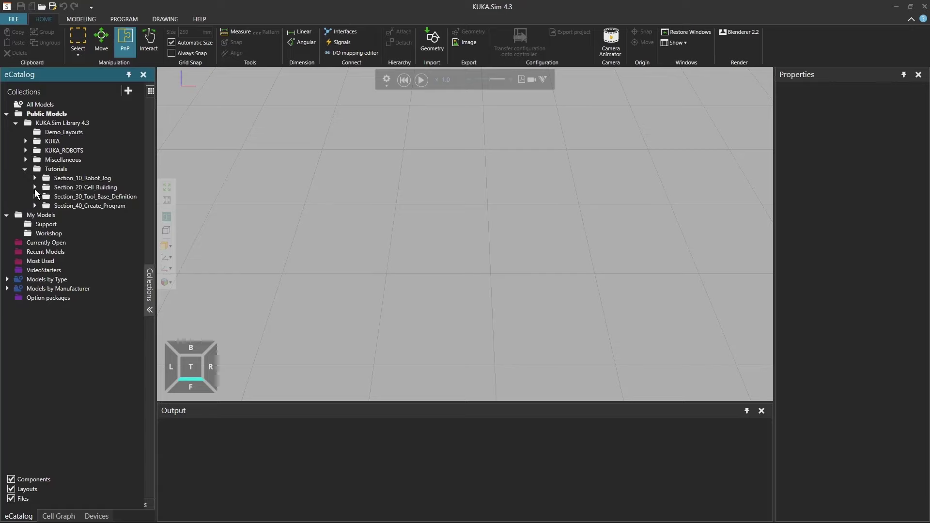
left_click(35, 187)
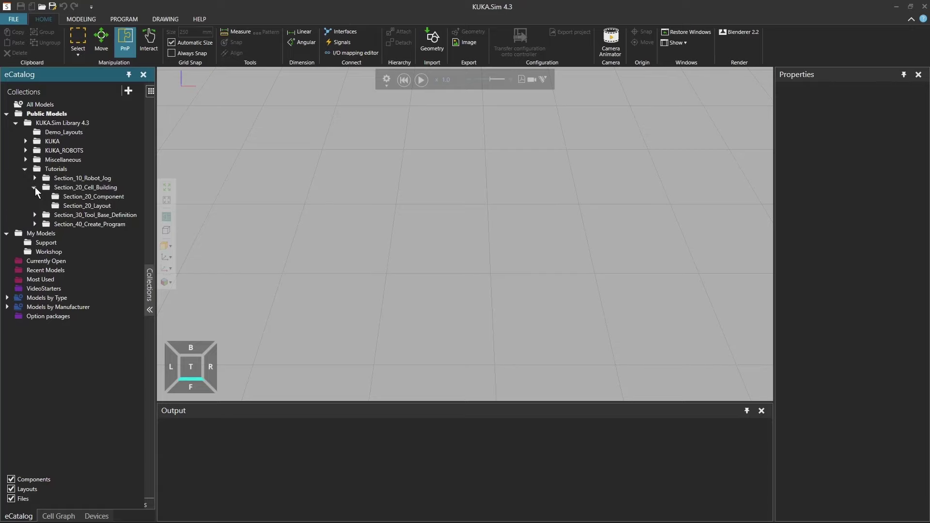
left_click(68, 199)
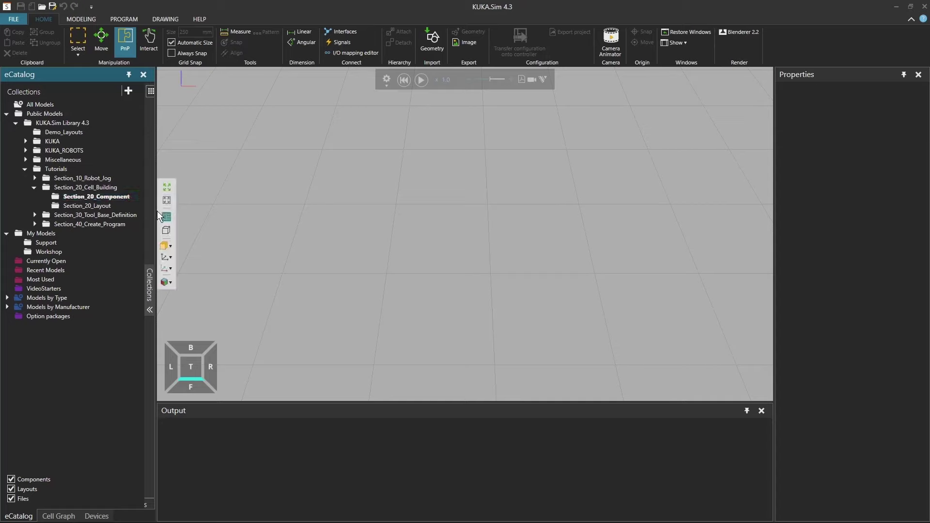
Widen the catalog panel and load Section_2_Component_Basis_Cell into the layout at the origin.
left_click_drag(157, 211, 250, 214)
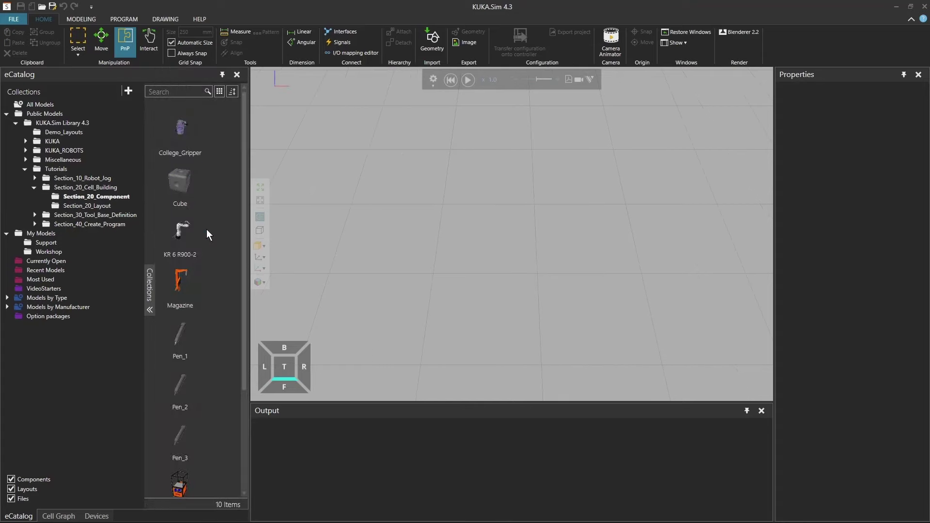
scroll(206, 228, "down", 3)
mouse_move(195, 373)
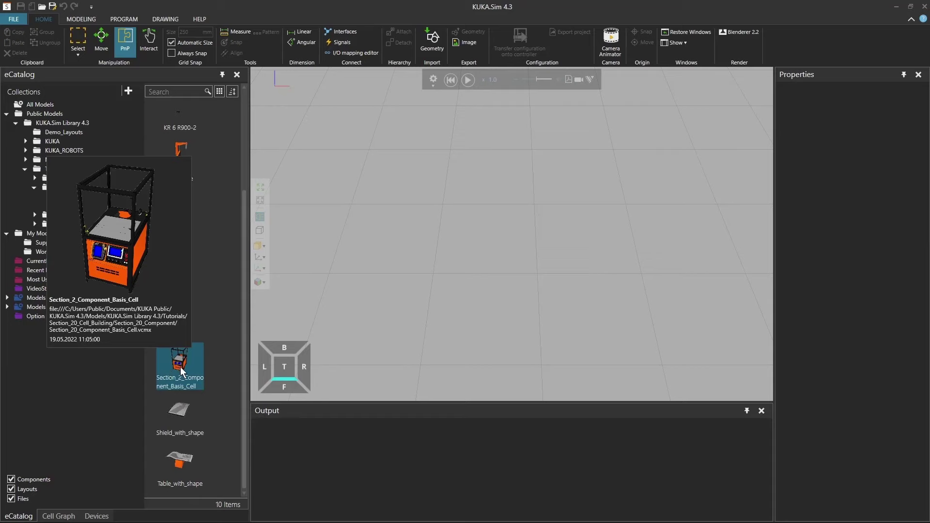
left_click(180, 367)
double_click(180, 368)
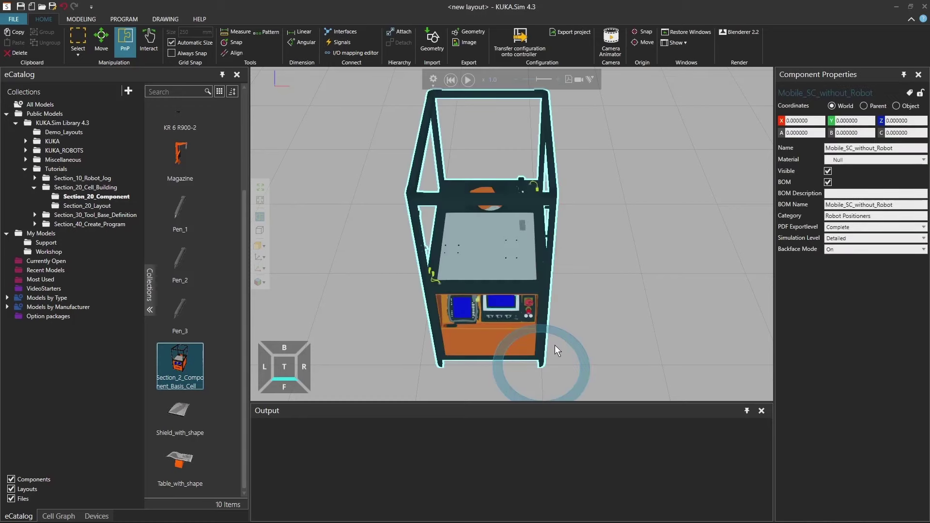
Place a KR 6 R900-2 robot beside the cell at roughly X 1084, Y 968.
scroll(176, 394, "up", 2)
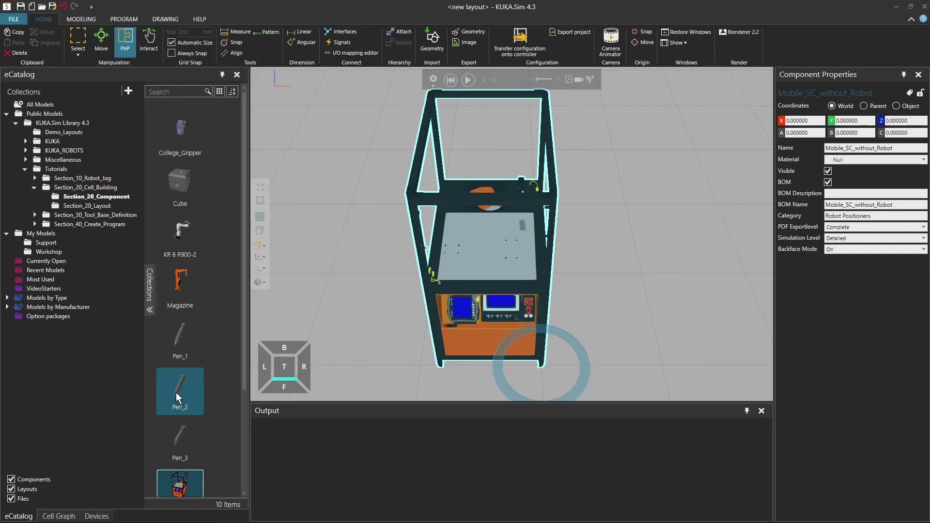
mouse_move(182, 236)
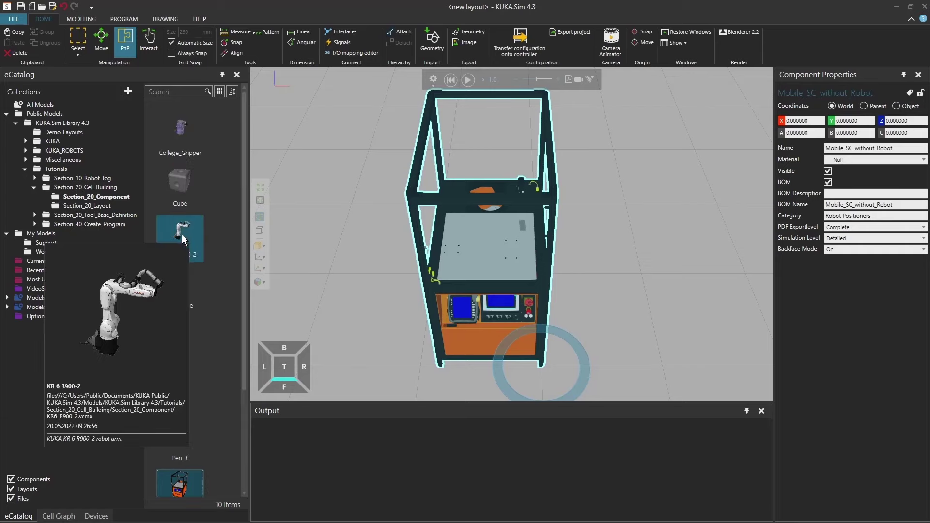
left_click_drag(182, 234, 652, 275)
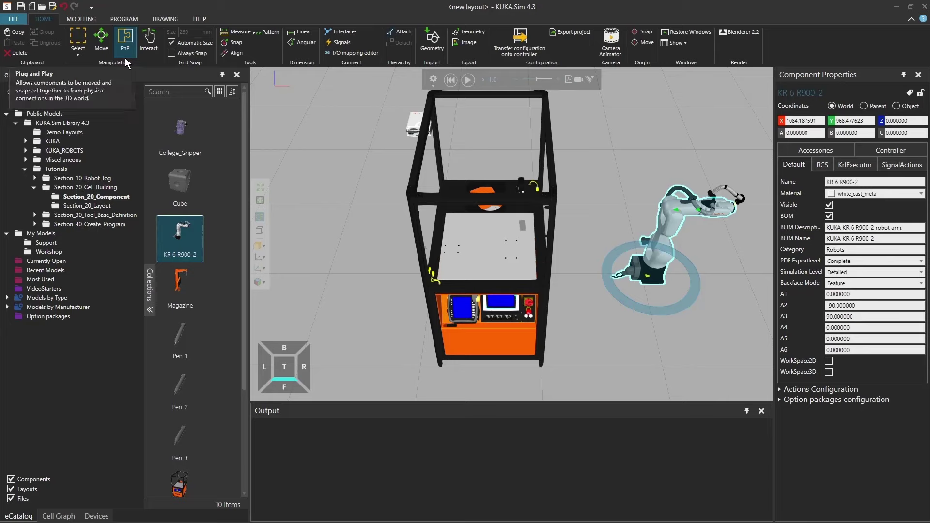
With the Move gizmo, shift the robot to X 1187.59, Y 1168.25 and raise it to Z 100.
left_click(102, 44)
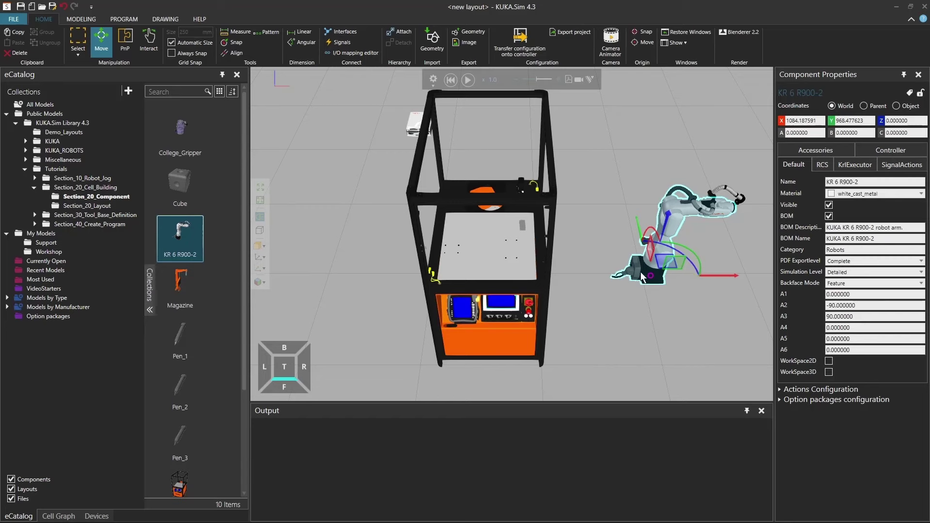
right_click_drag(662, 276, 473, 256)
scroll(472, 257, "up", 4)
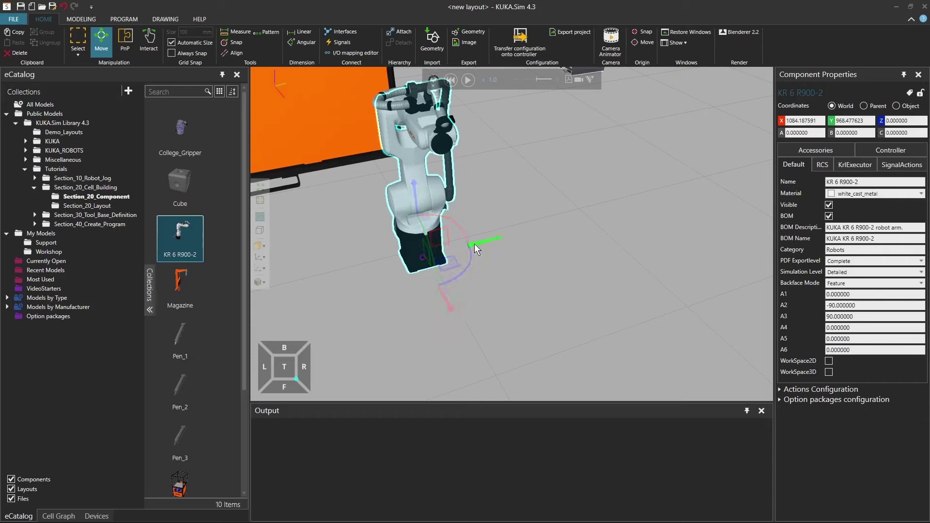
left_click_drag(474, 243, 500, 339)
left_click_drag(460, 195, 472, 162)
scroll(526, 286, "up", 2)
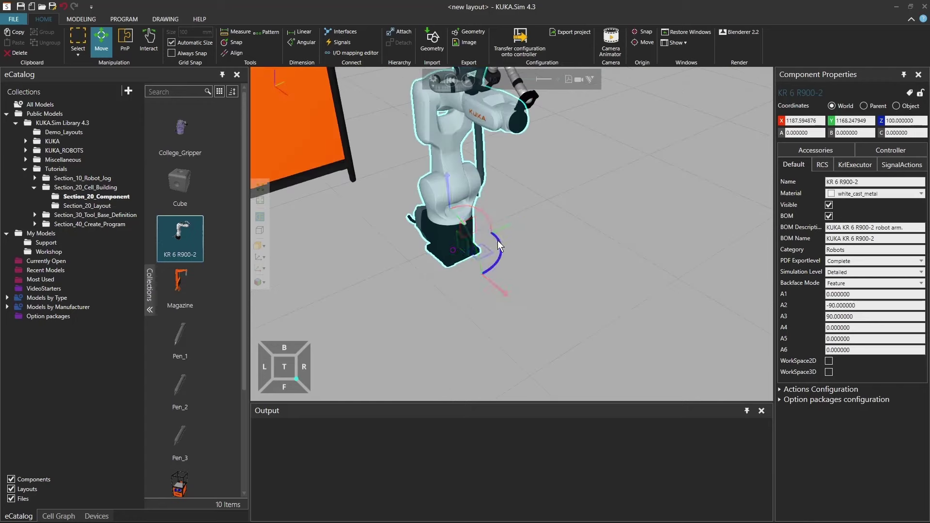
left_click_drag(498, 239, 481, 282)
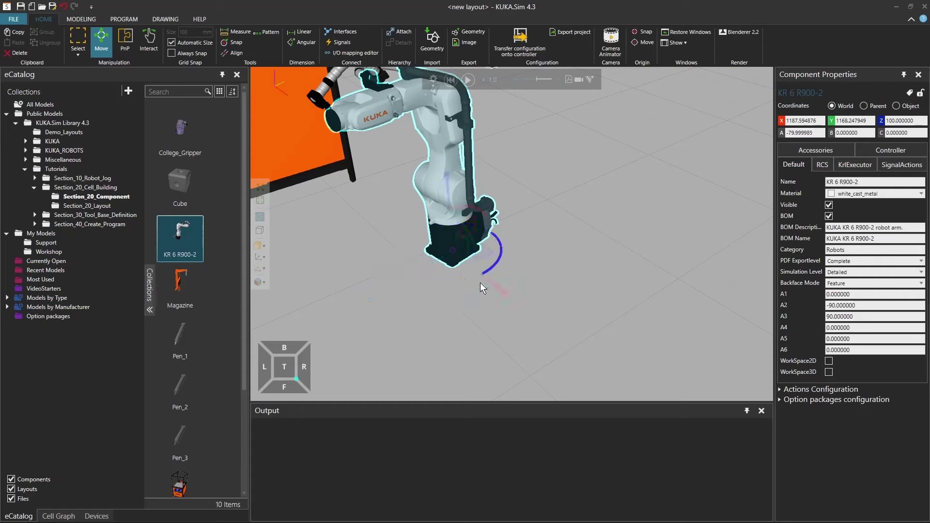
left_click_drag(452, 206, 451, 227)
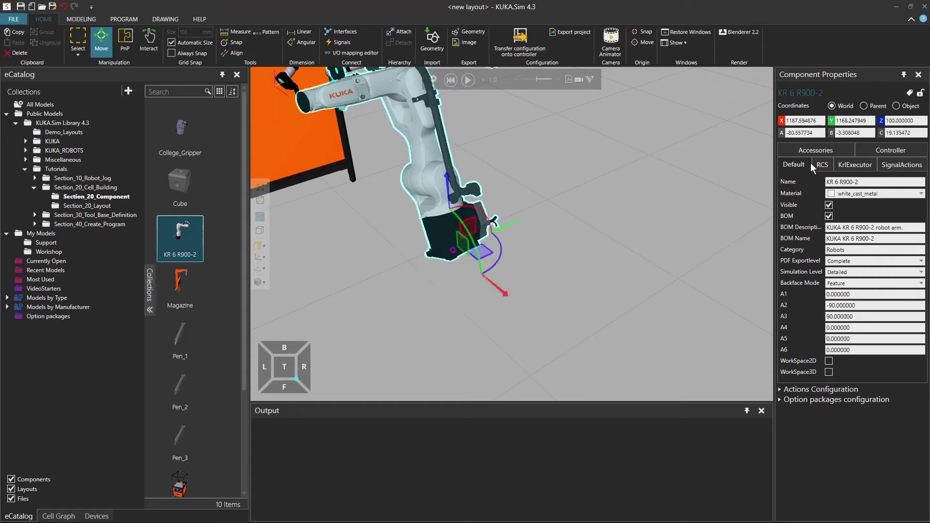
left_click(831, 133)
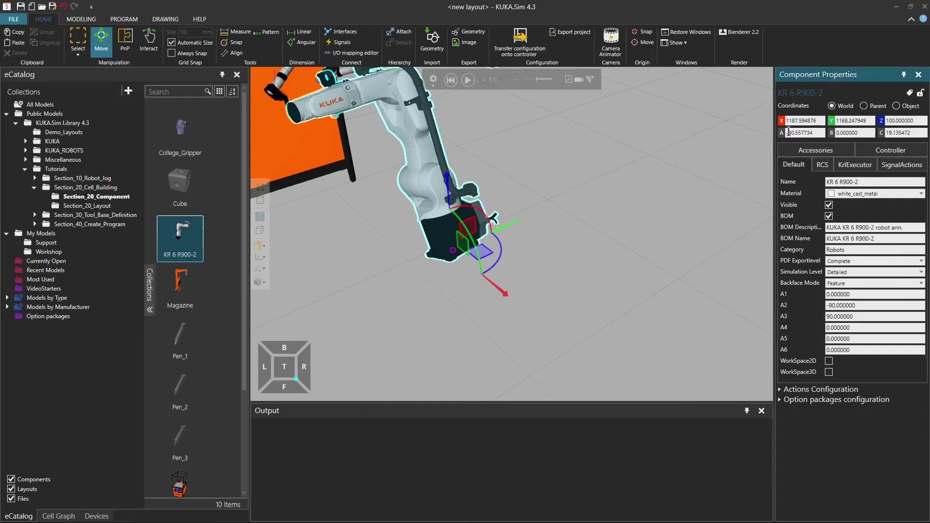
left_click(781, 133)
left_click(881, 137)
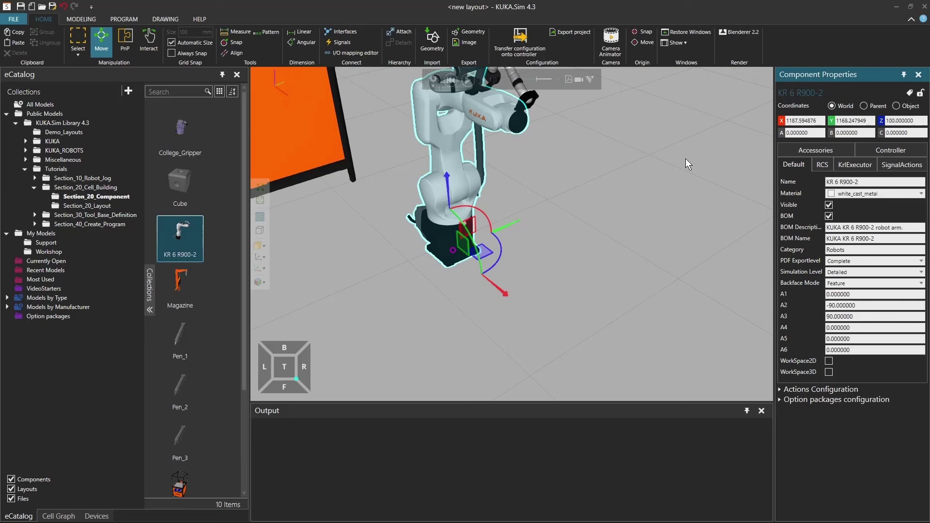
right_click_drag(490, 194, 491, 278)
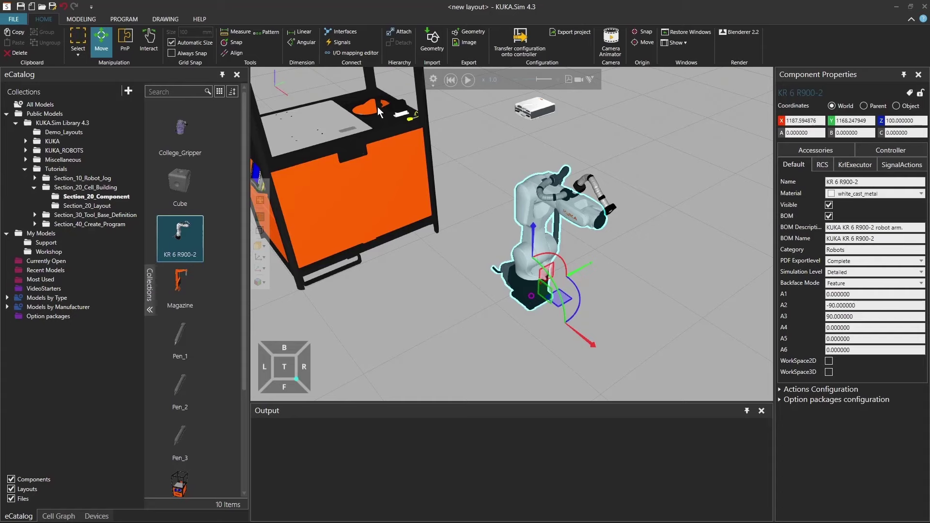
Raise the robot over the cell and set it on the tabletop at Z 1006.5.
right_click_drag(346, 120, 403, 225, "ctrl")
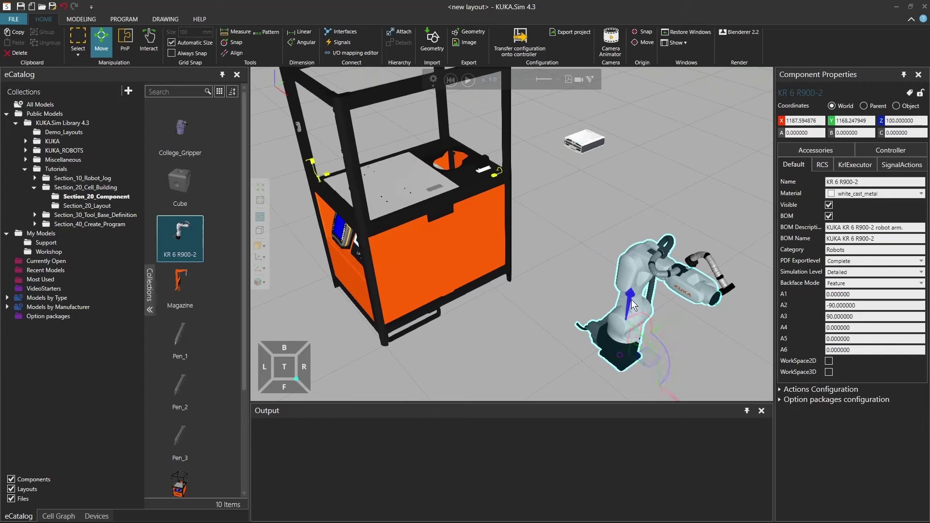
left_click_drag(631, 299, 625, 203)
left_click_drag(703, 343, 479, 225)
right_click_drag(479, 226, 449, 205)
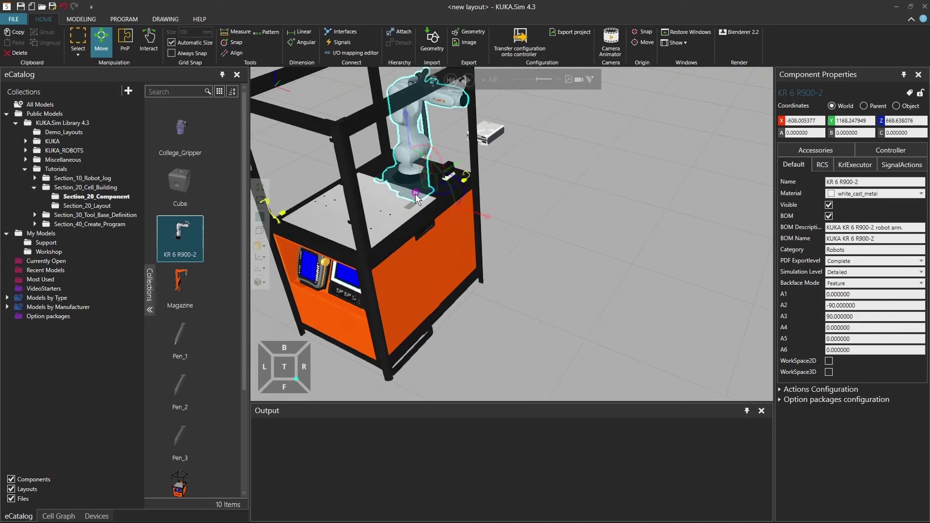
left_click_drag(415, 198, 400, 179)
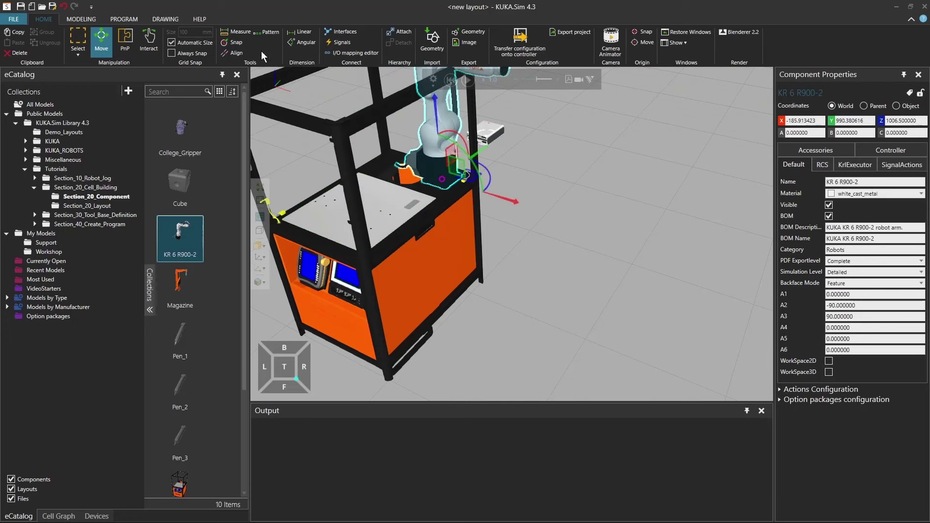
left_click(234, 42)
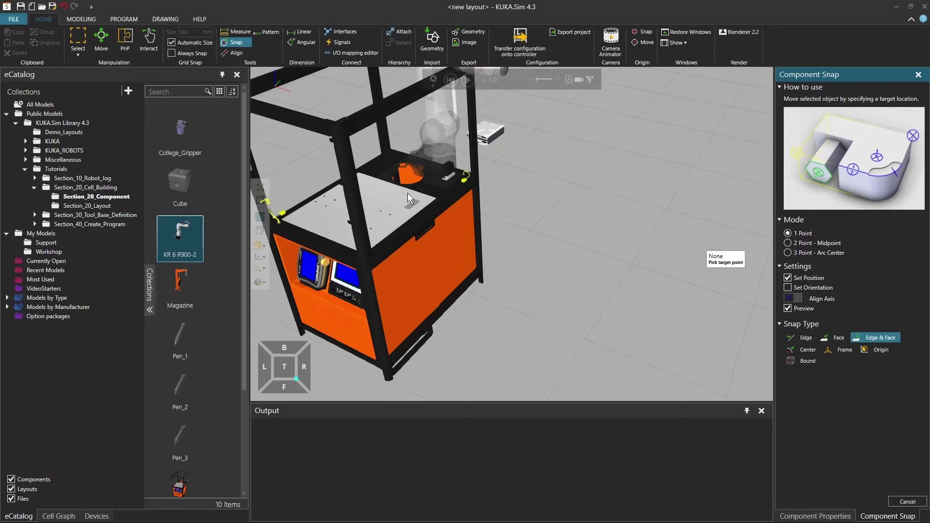
right_click_drag(413, 197, 469, 171)
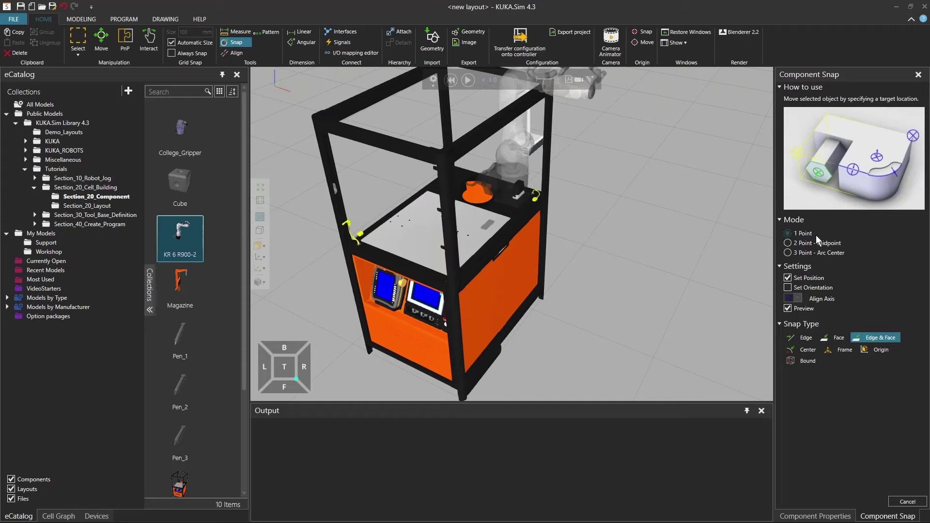
left_click(788, 288)
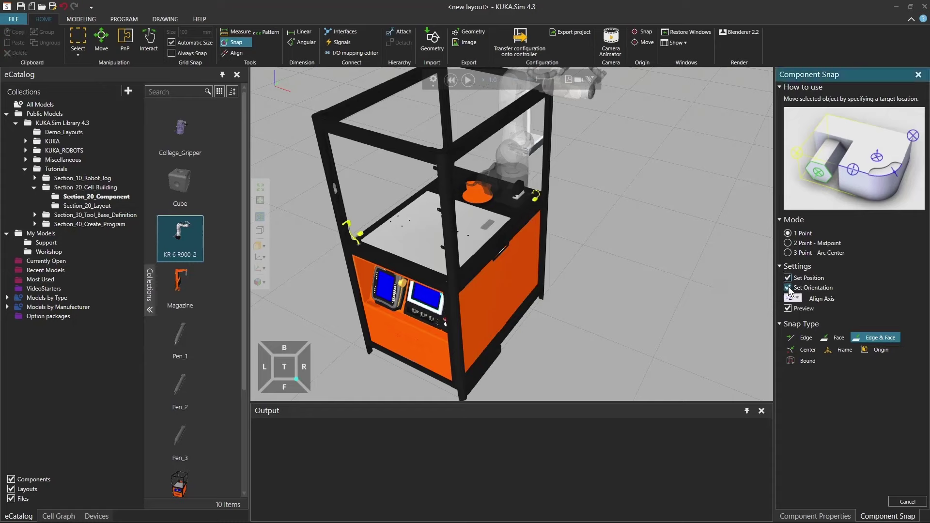
left_click(788, 288)
left_click(870, 350)
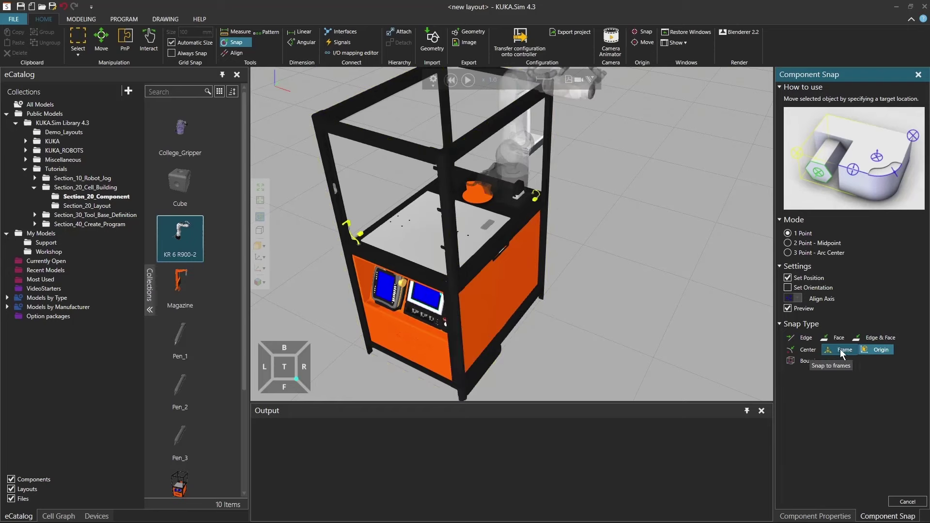
Switch the snap type to Edge & Face and zoom in on the table's robot cutout.
left_click(875, 339)
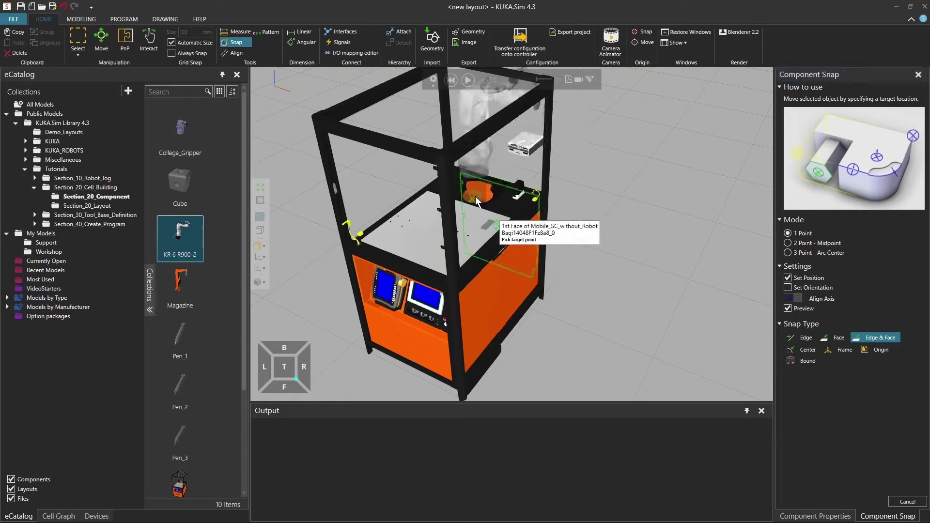
scroll(477, 201, "up", 5)
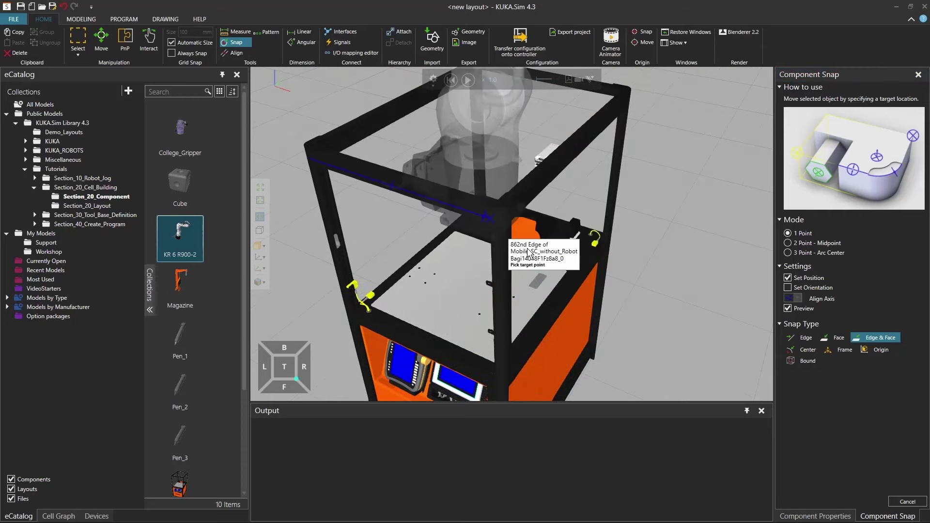
right_click_drag(529, 253, 510, 257)
scroll(553, 234, "up", 3)
scroll(554, 233, "up", 3)
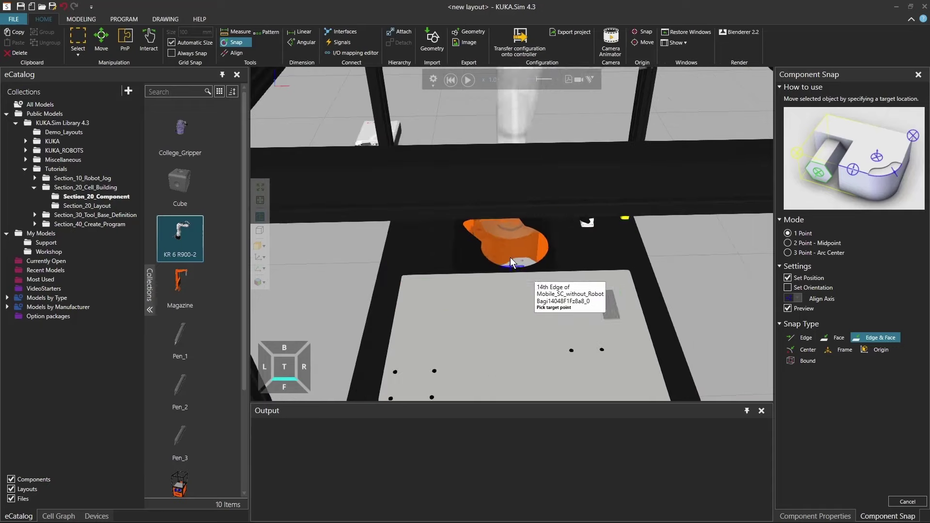
scroll(510, 258, "up", 6)
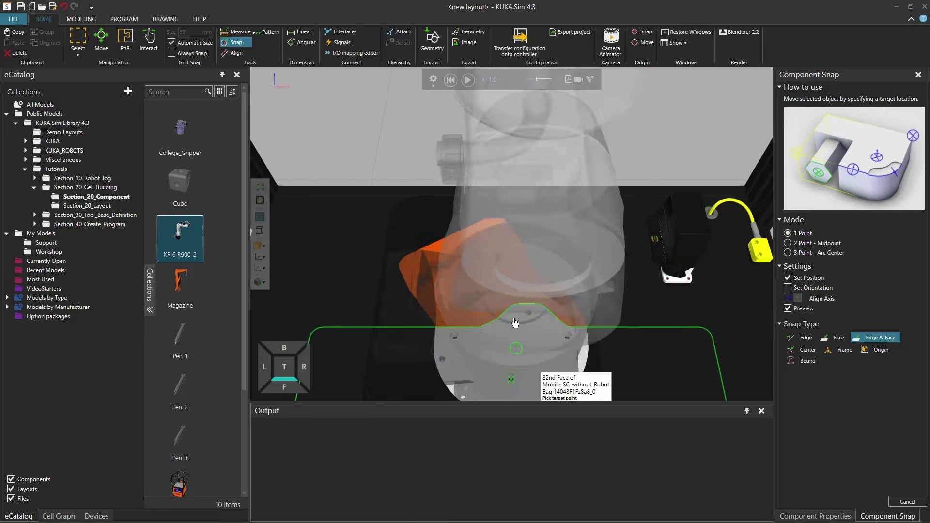
right_click_drag(515, 323, 504, 266, "shift")
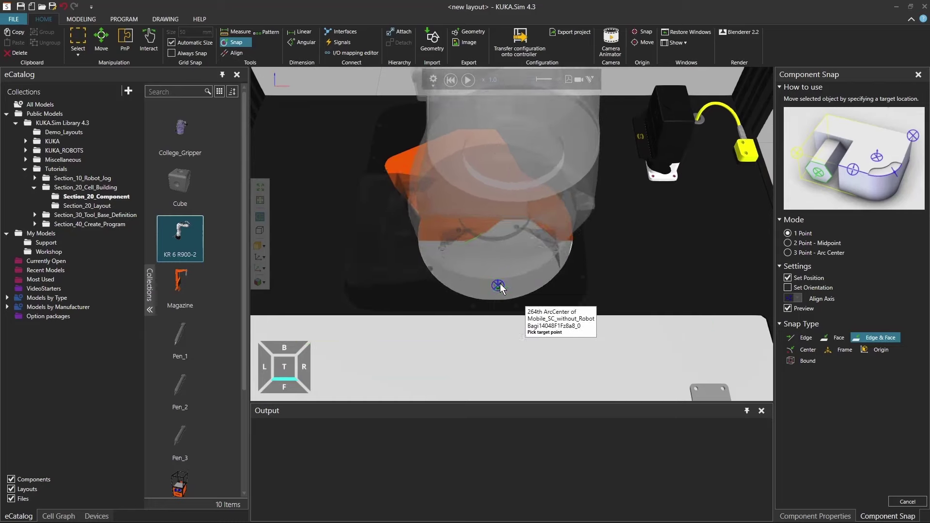
Shift-snap the robot to the cutout's arc centre, placing it at X -420, Y 900, Z 837.5.
key("shift")
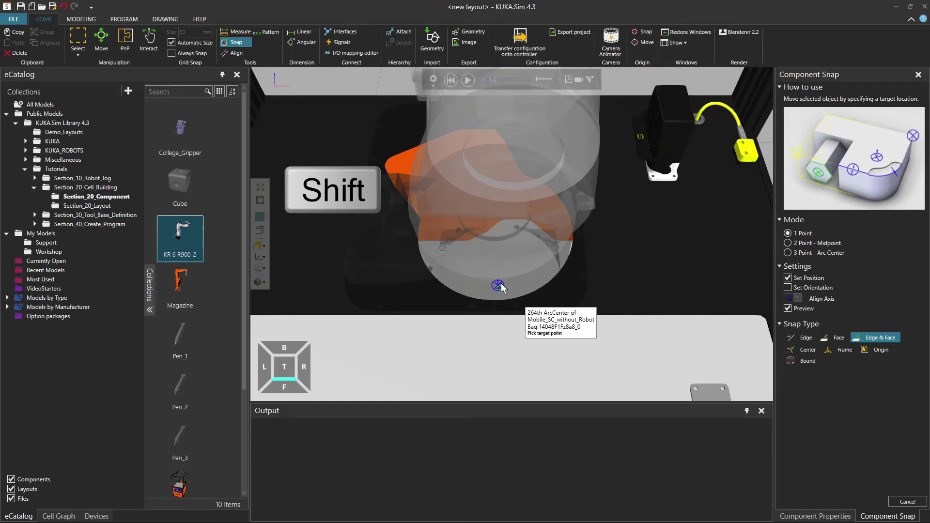
left_click(501, 285)
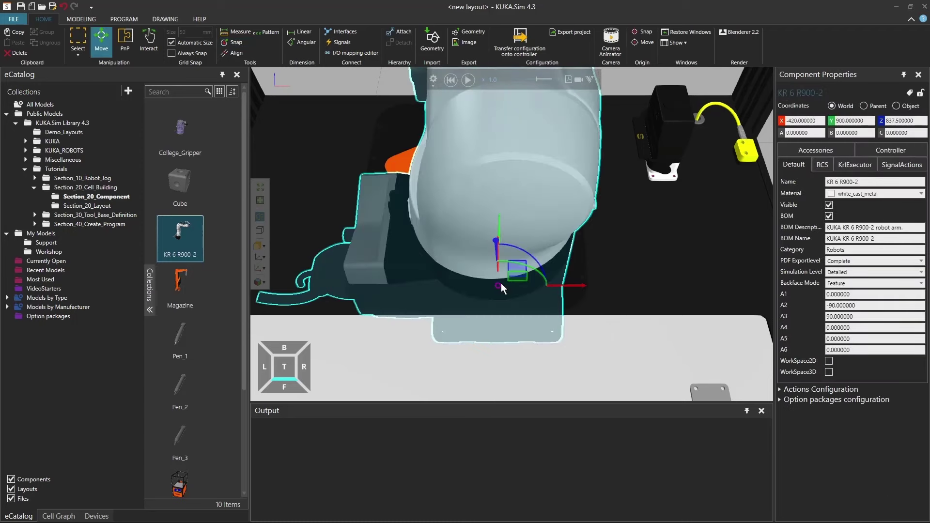
scroll(494, 271, "down", 5)
mouse_move(493, 273)
right_mouse_down()
mouse_move(479, 269)
mouse_move(466, 306)
mouse_move(477, 301)
mouse_move(451, 240)
right_mouse_up()
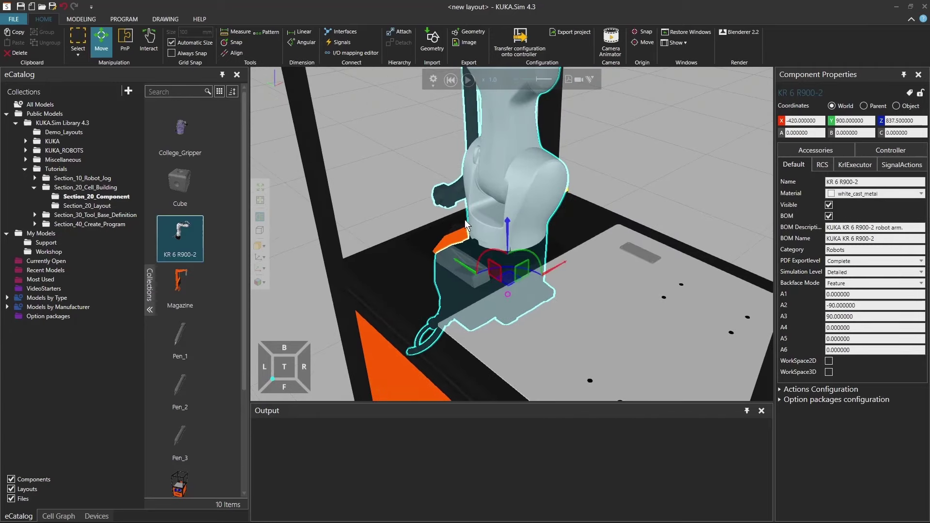
Rotate the robot with the gizmo ring and set its A value to exactly -60.
right_click_drag(432, 262, 485, 265)
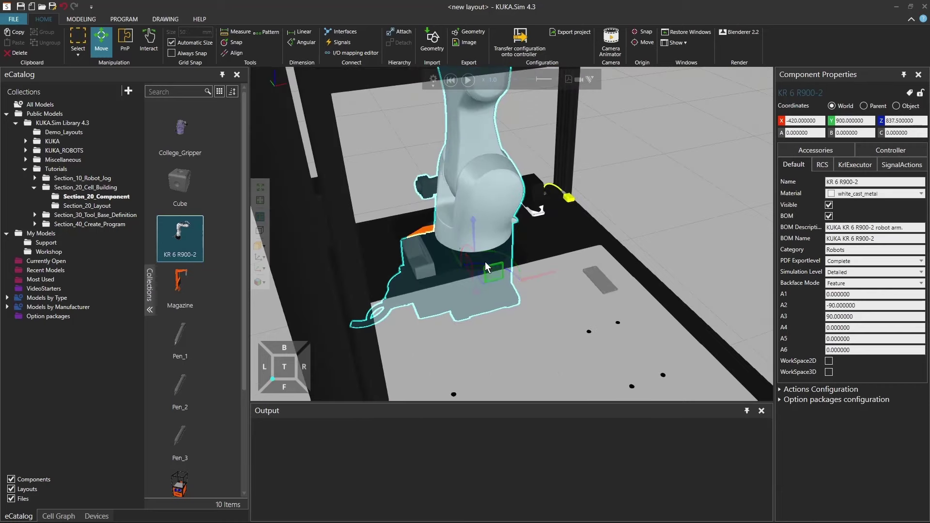
left_click_drag(481, 262, 530, 271)
right_click_drag(434, 287, 504, 261)
left_click(792, 133)
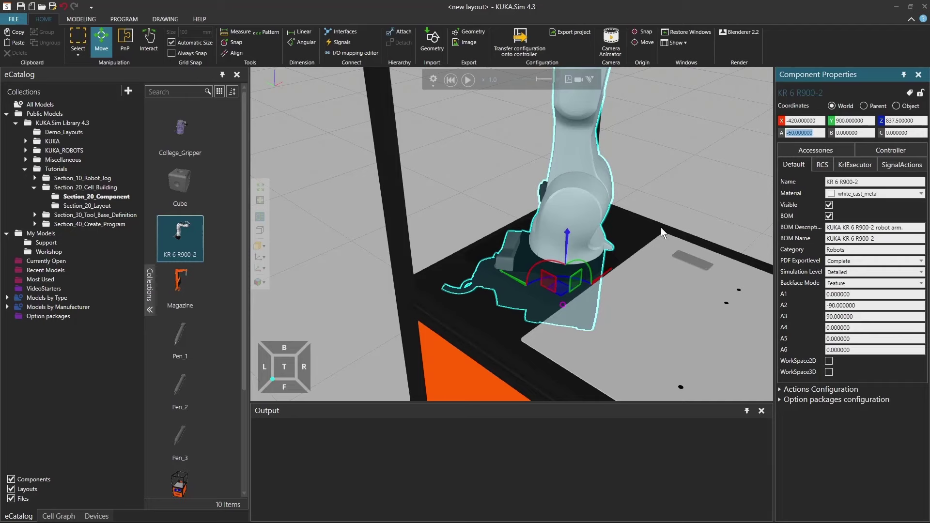
scroll(509, 274, "up", 2)
scroll(530, 248, "up", 4)
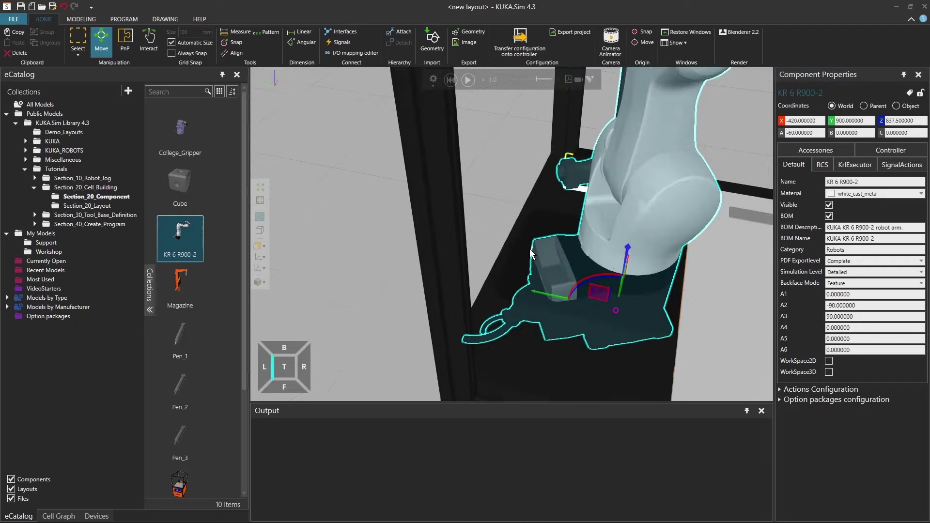
right_click_drag(540, 276, 429, 280)
scroll(426, 282, "up", 3)
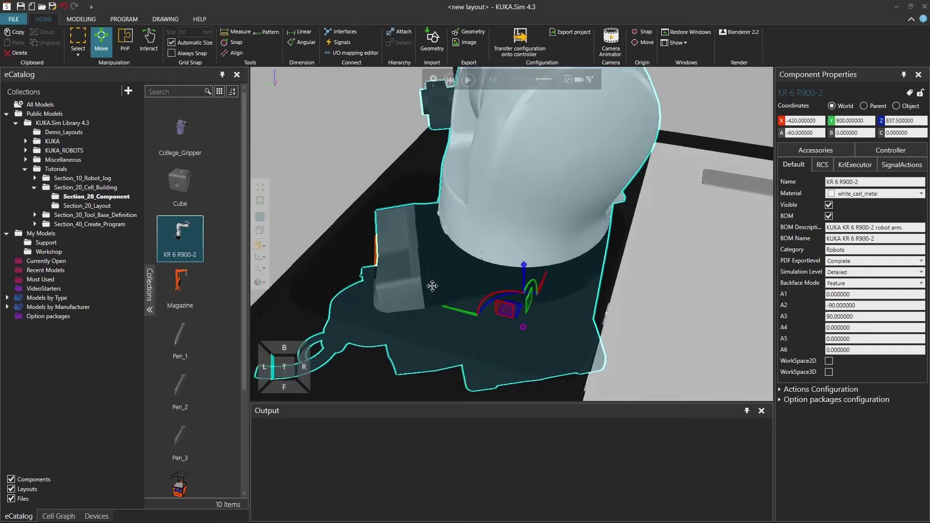
scroll(425, 282, "down", 8)
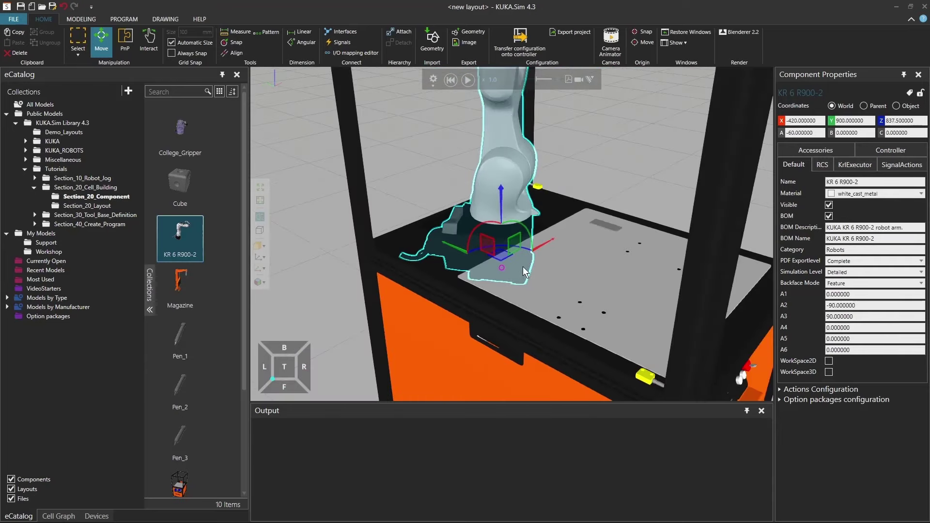
scroll(493, 269, "up", 2)
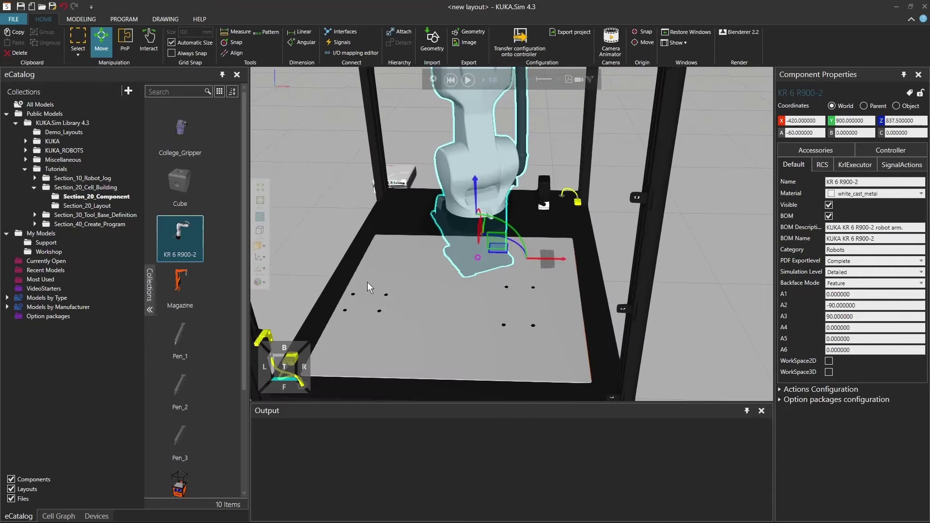
Drag the Magazine model into the layout beside the cell at X 807.79, Y 1880.47.
mouse_move(175, 284)
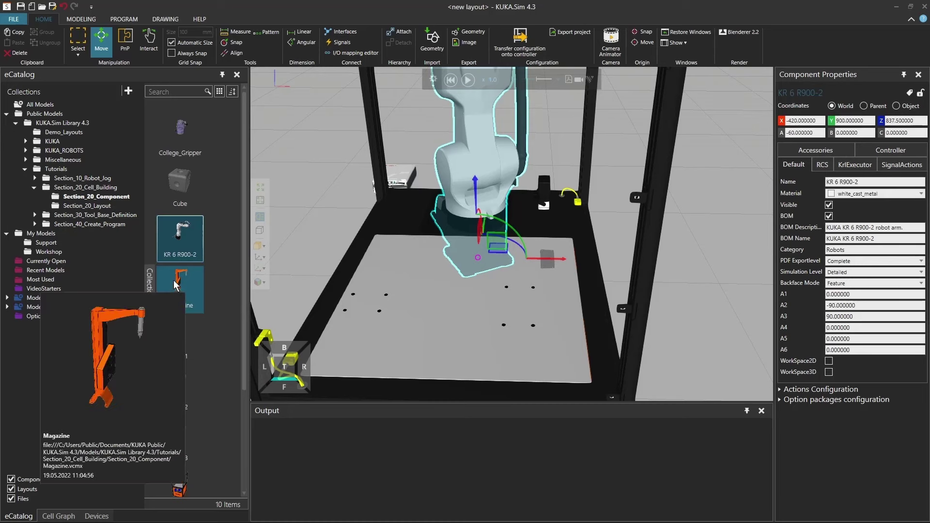
scroll(452, 300, "down", 3)
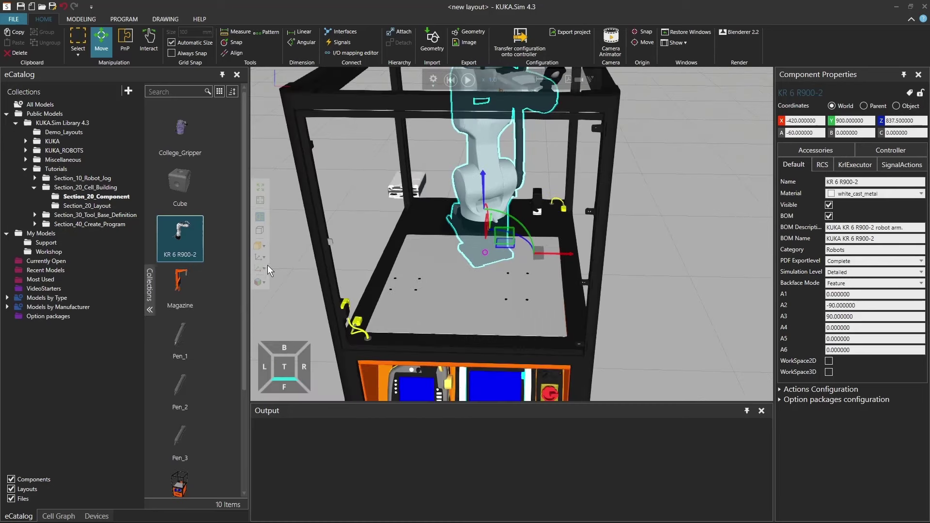
left_click_drag(180, 288, 667, 286)
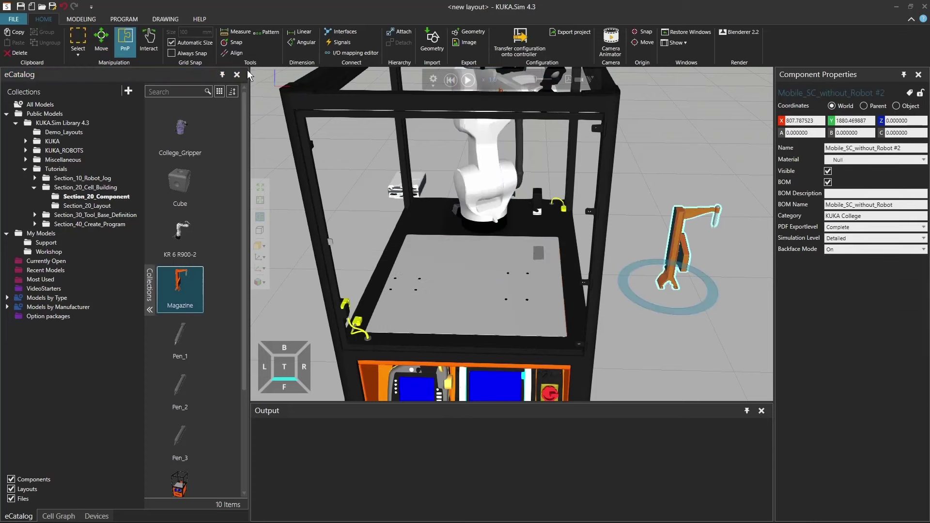
Snap the Magazine in 2 Point - Midpoint mode between two table-hole centres, at Z 1007.
left_click(236, 43)
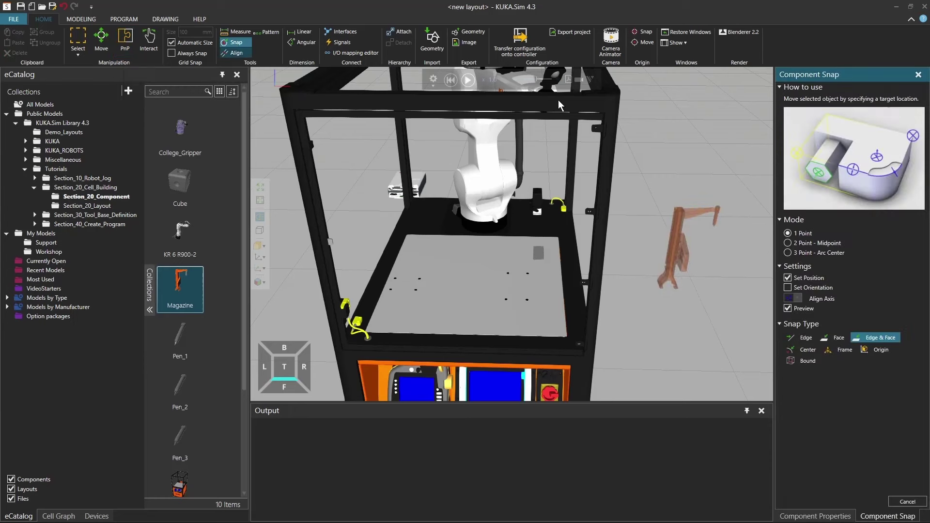
left_click(787, 243)
scroll(391, 289, "up", 3)
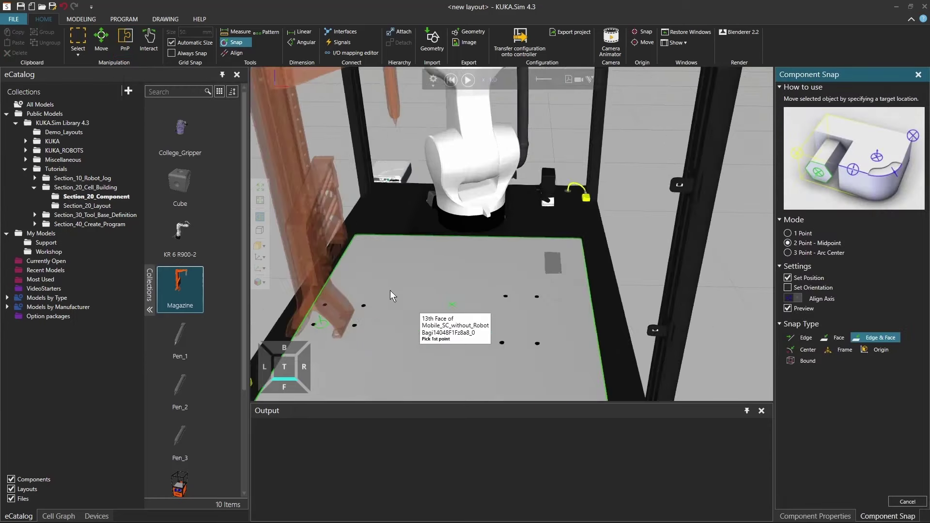
scroll(390, 290, "up", 5)
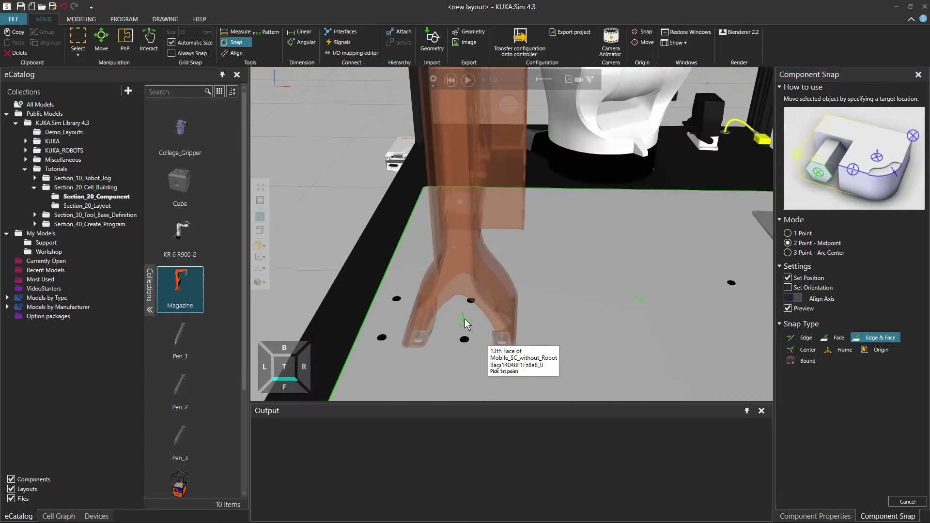
key("shift")
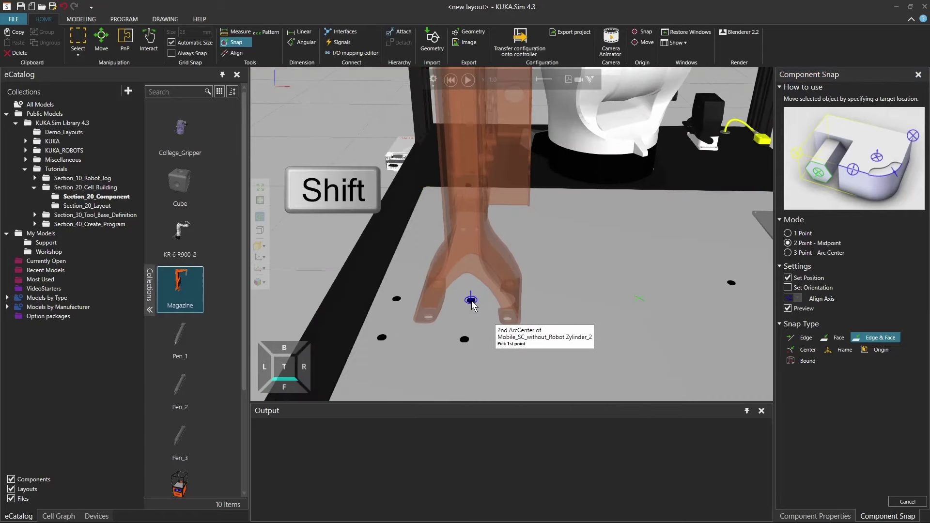
left_click(471, 301)
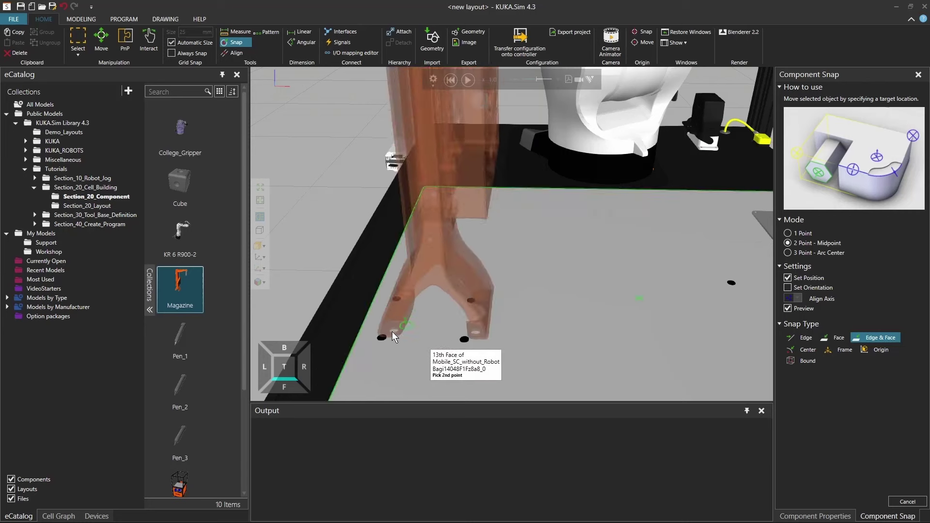
key("shift")
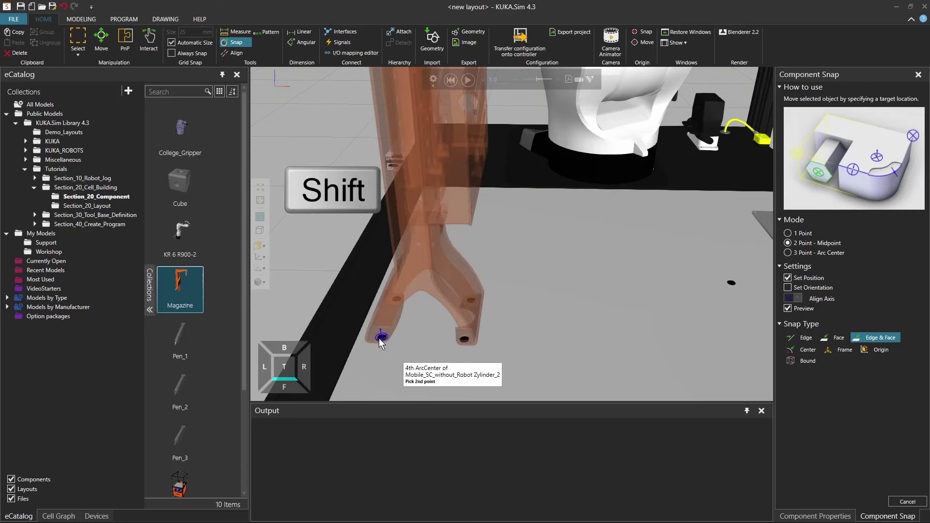
left_click(379, 338)
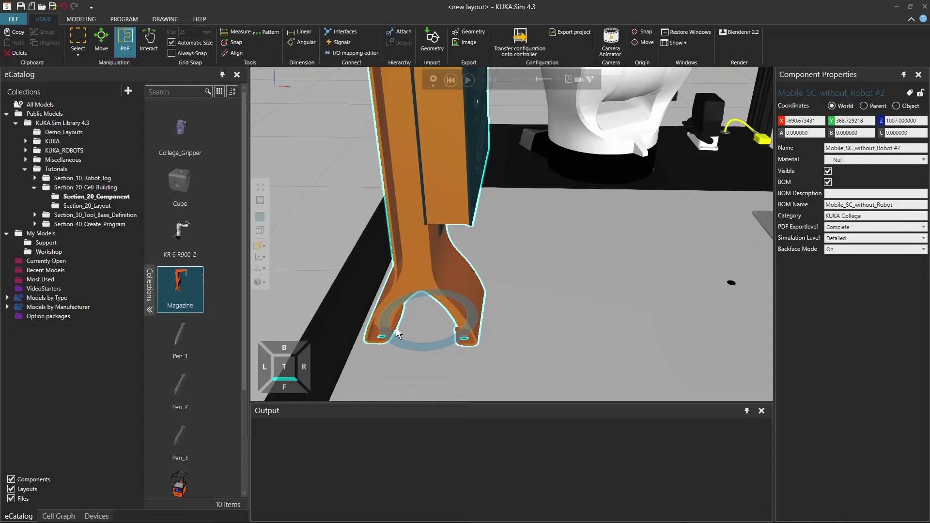
Place Table_with_shape beside the cell at X 797.33, Y 1729.12 and start Snap.
scroll(446, 323, "down", 4)
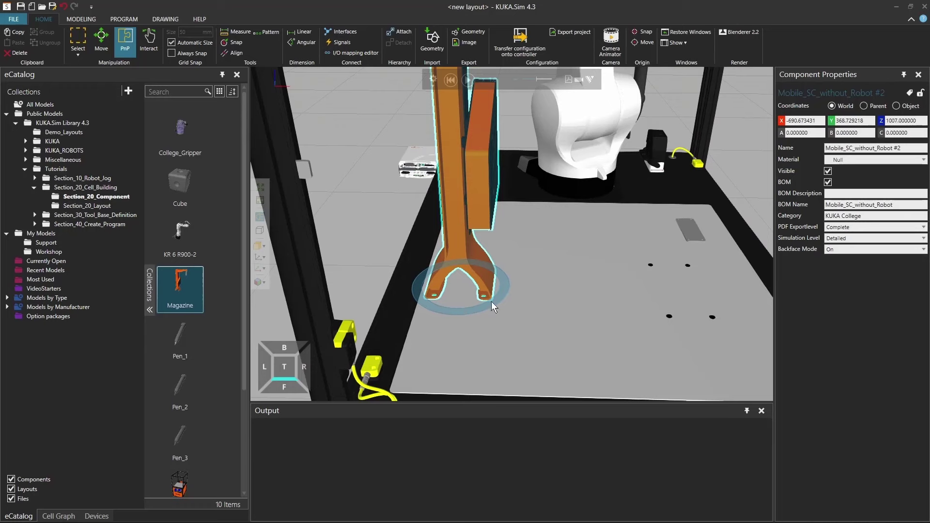
right_click_drag(506, 290, 426, 278)
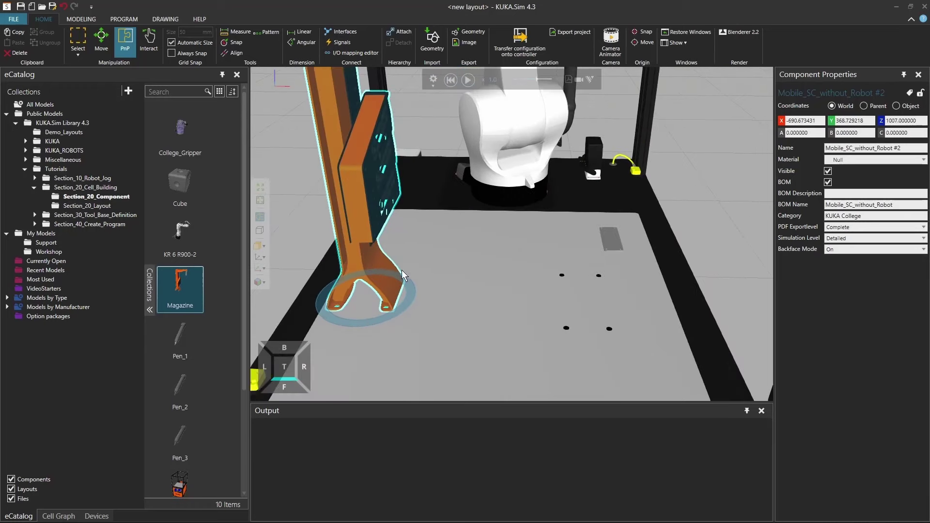
scroll(406, 285, "down", 5)
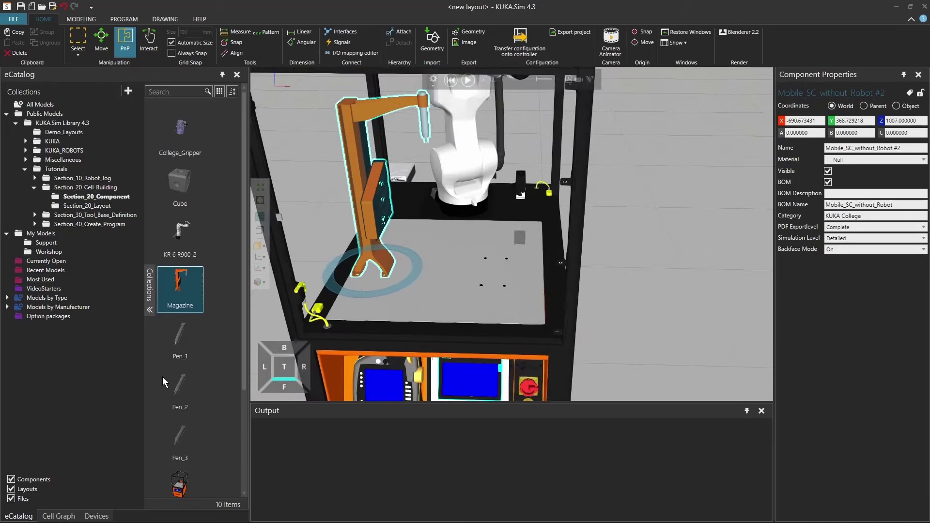
scroll(162, 397, "down", 3)
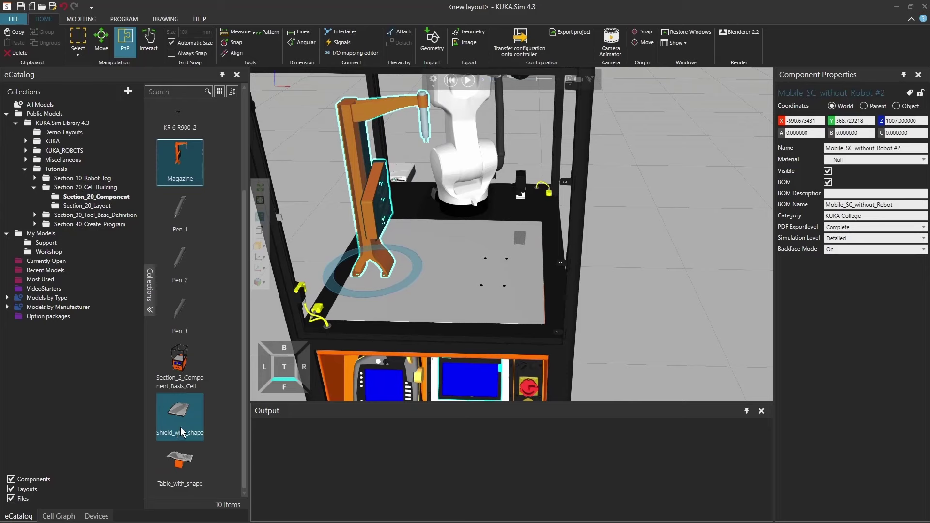
left_click_drag(180, 463, 665, 290)
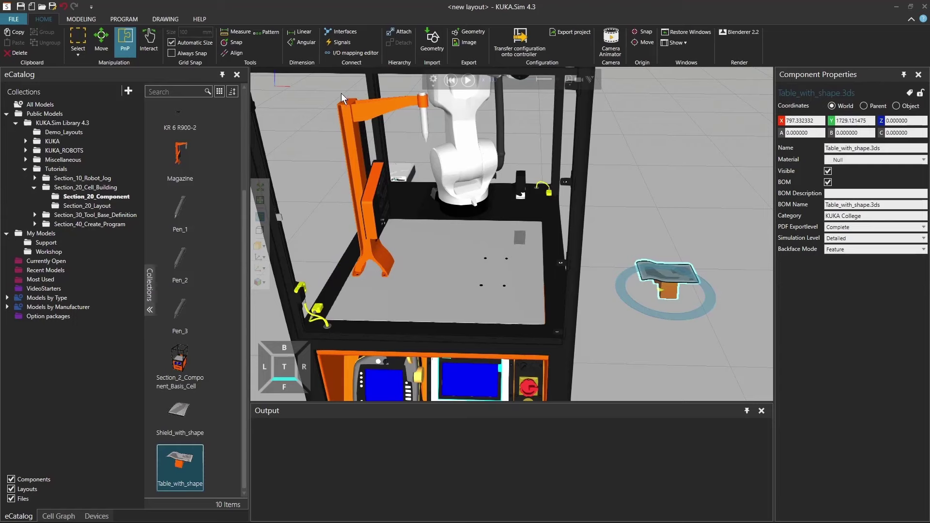
left_click(234, 42)
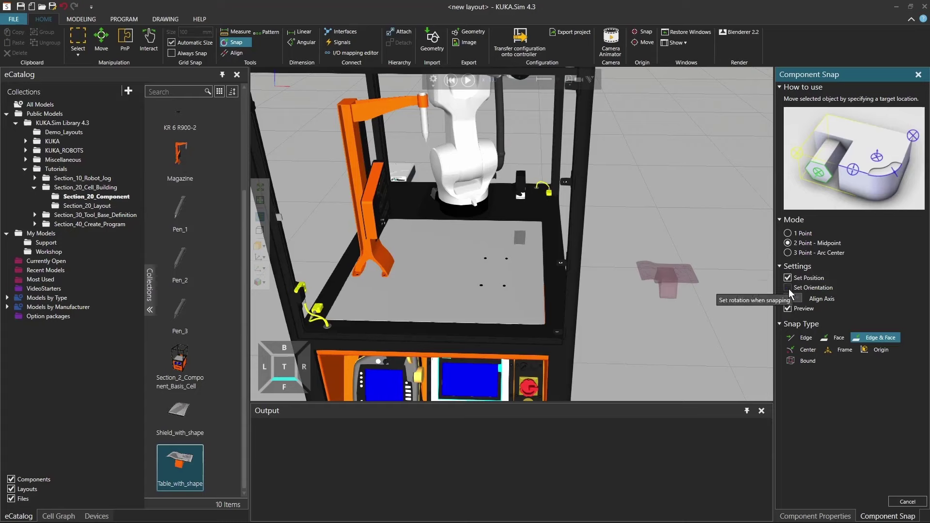
Snap the Table_with_shape onto the cell floor via 3 Point - Arc Center on three hole centres.
left_click(788, 252)
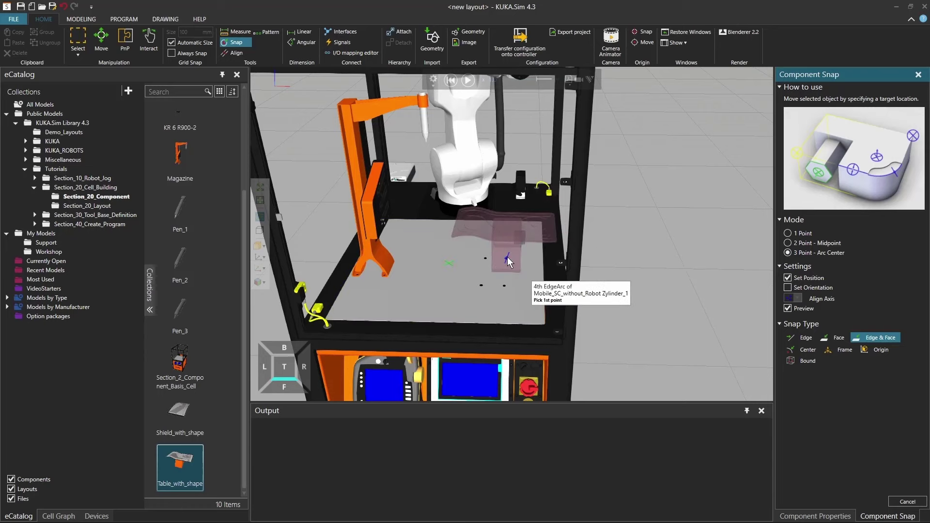
scroll(505, 259, "up", 3)
scroll(502, 283, "up", 2)
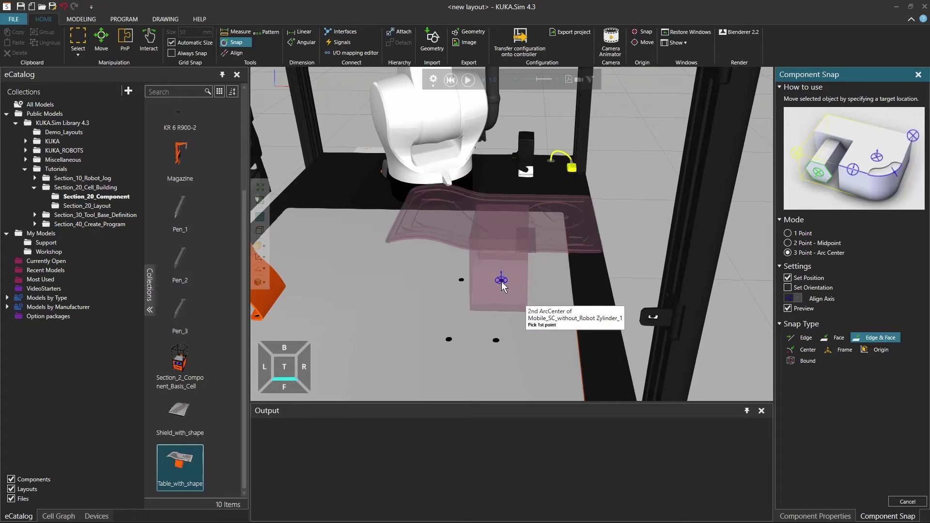
left_click(501, 281)
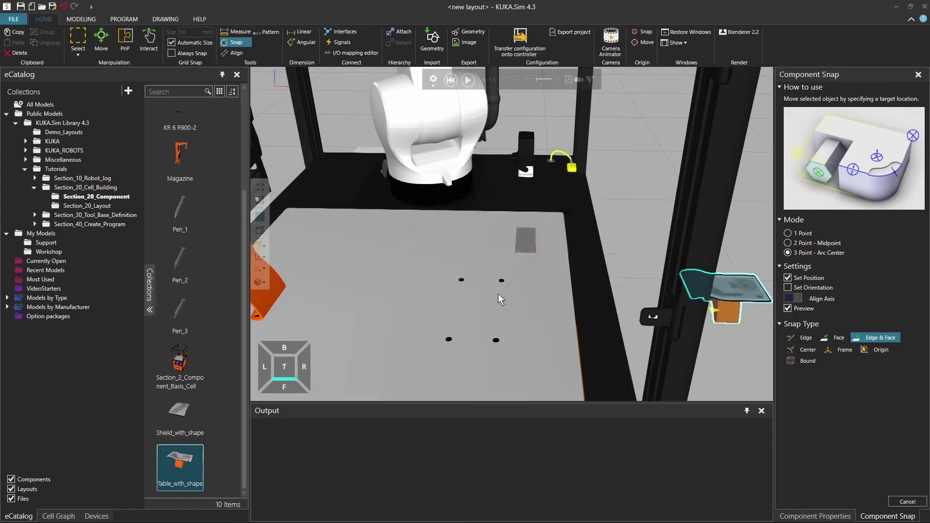
left_click(496, 342)
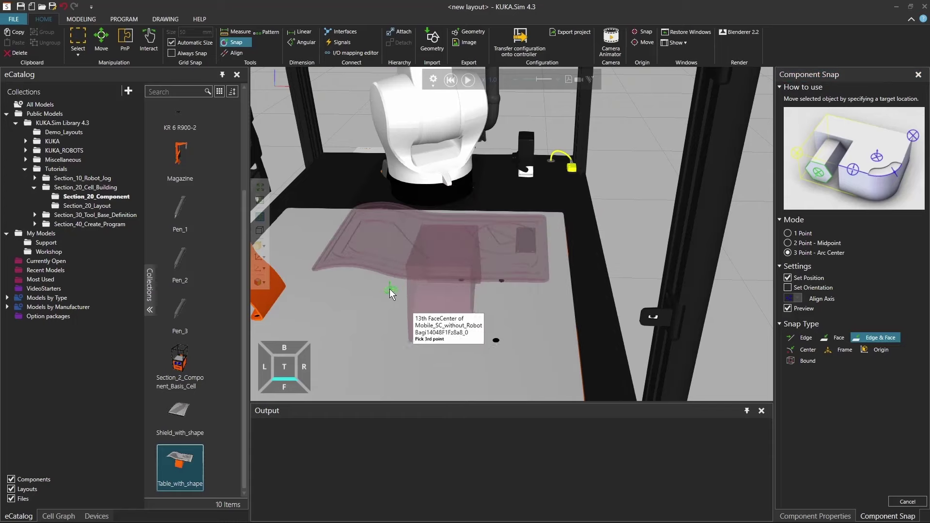
left_click(388, 294)
Drag the Table_with_shape along the X axis until X reads -250.
scroll(519, 283, "up", 10)
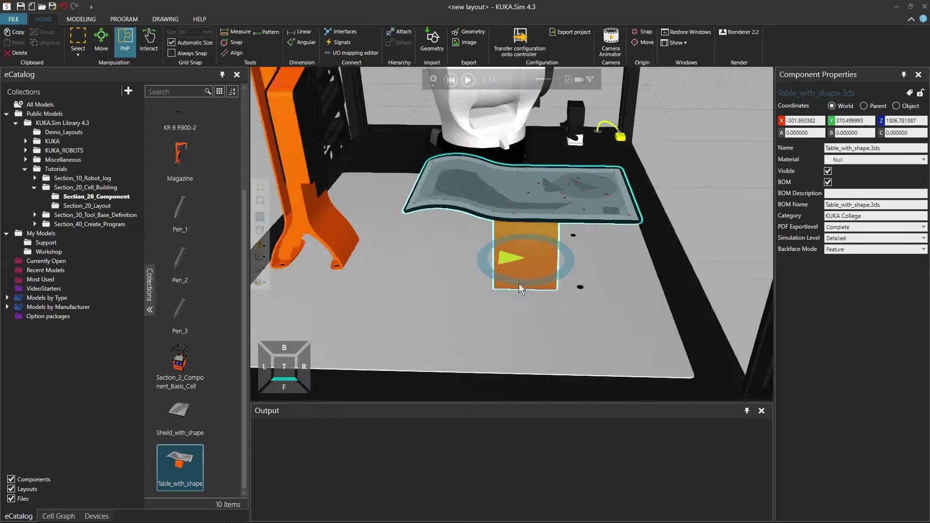
scroll(581, 322, "down", 2)
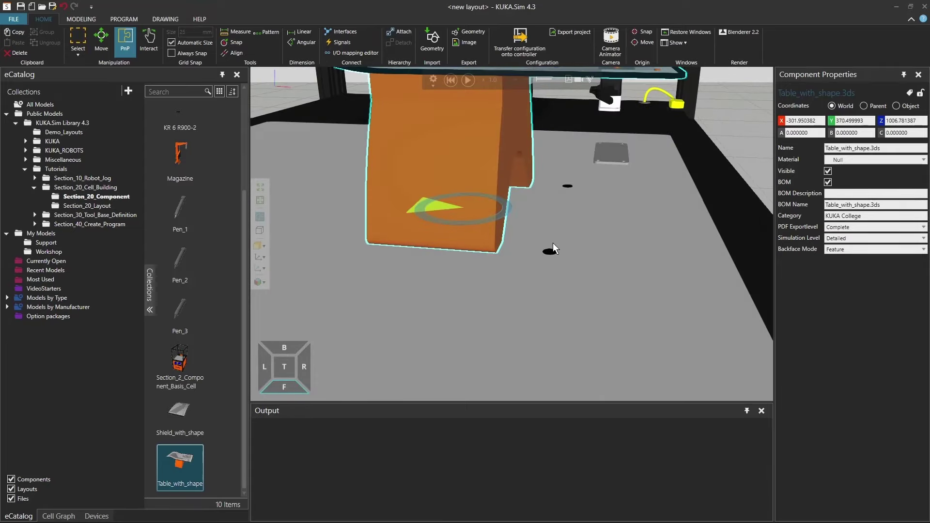
left_click(112, 48)
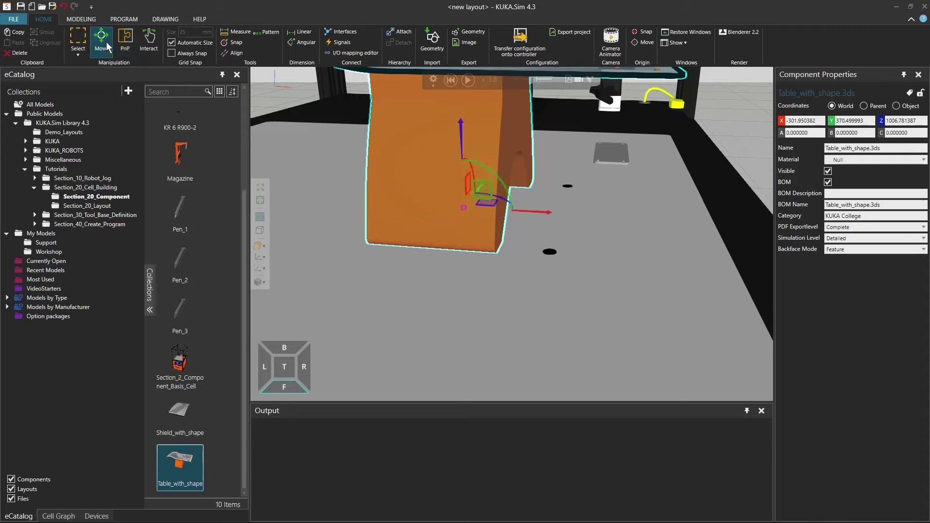
left_click_drag(523, 211, 578, 200)
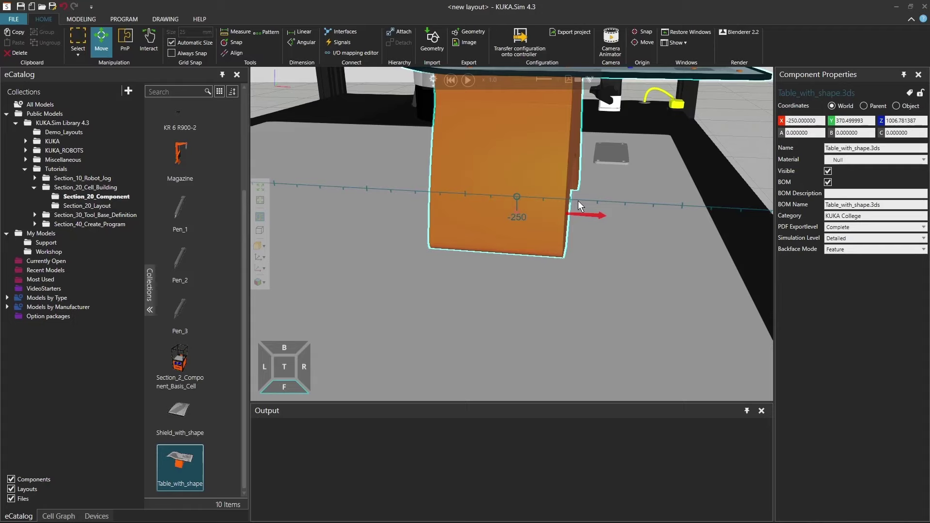
scroll(433, 265, "down", 5)
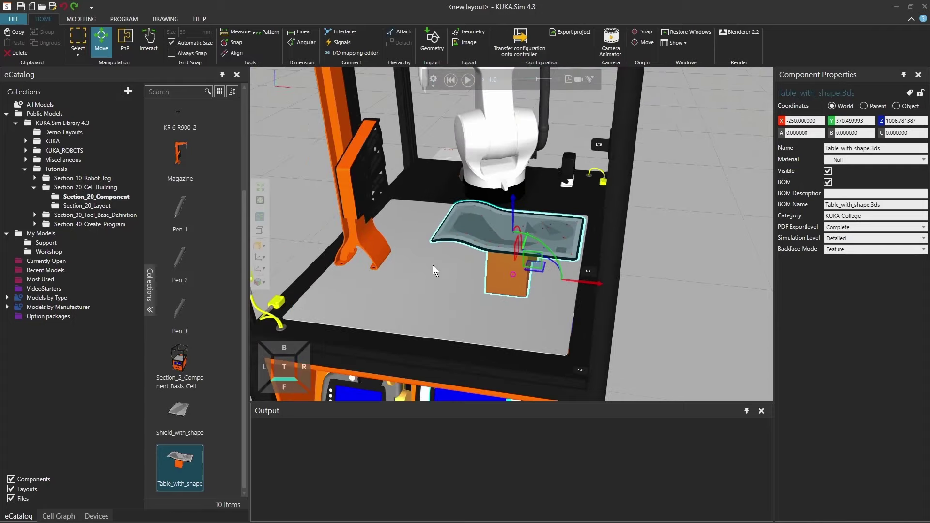
scroll(432, 265, "down", 6)
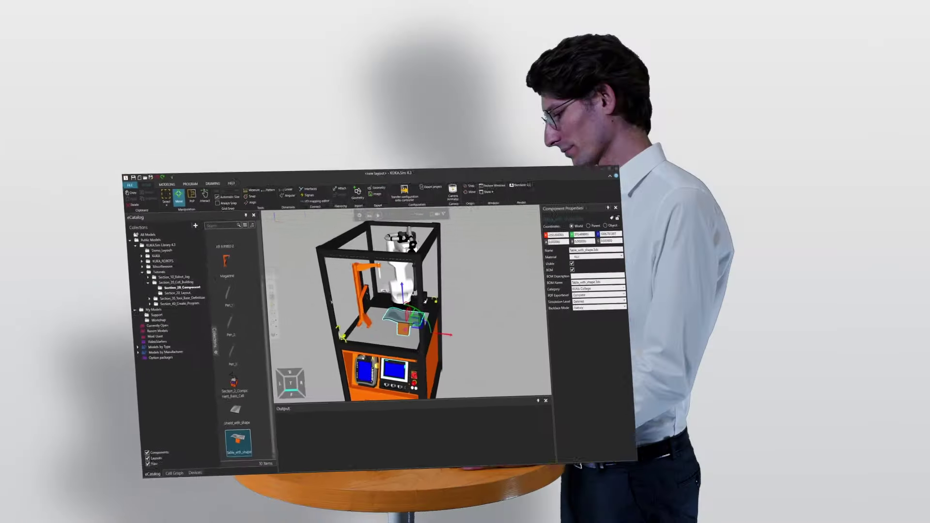